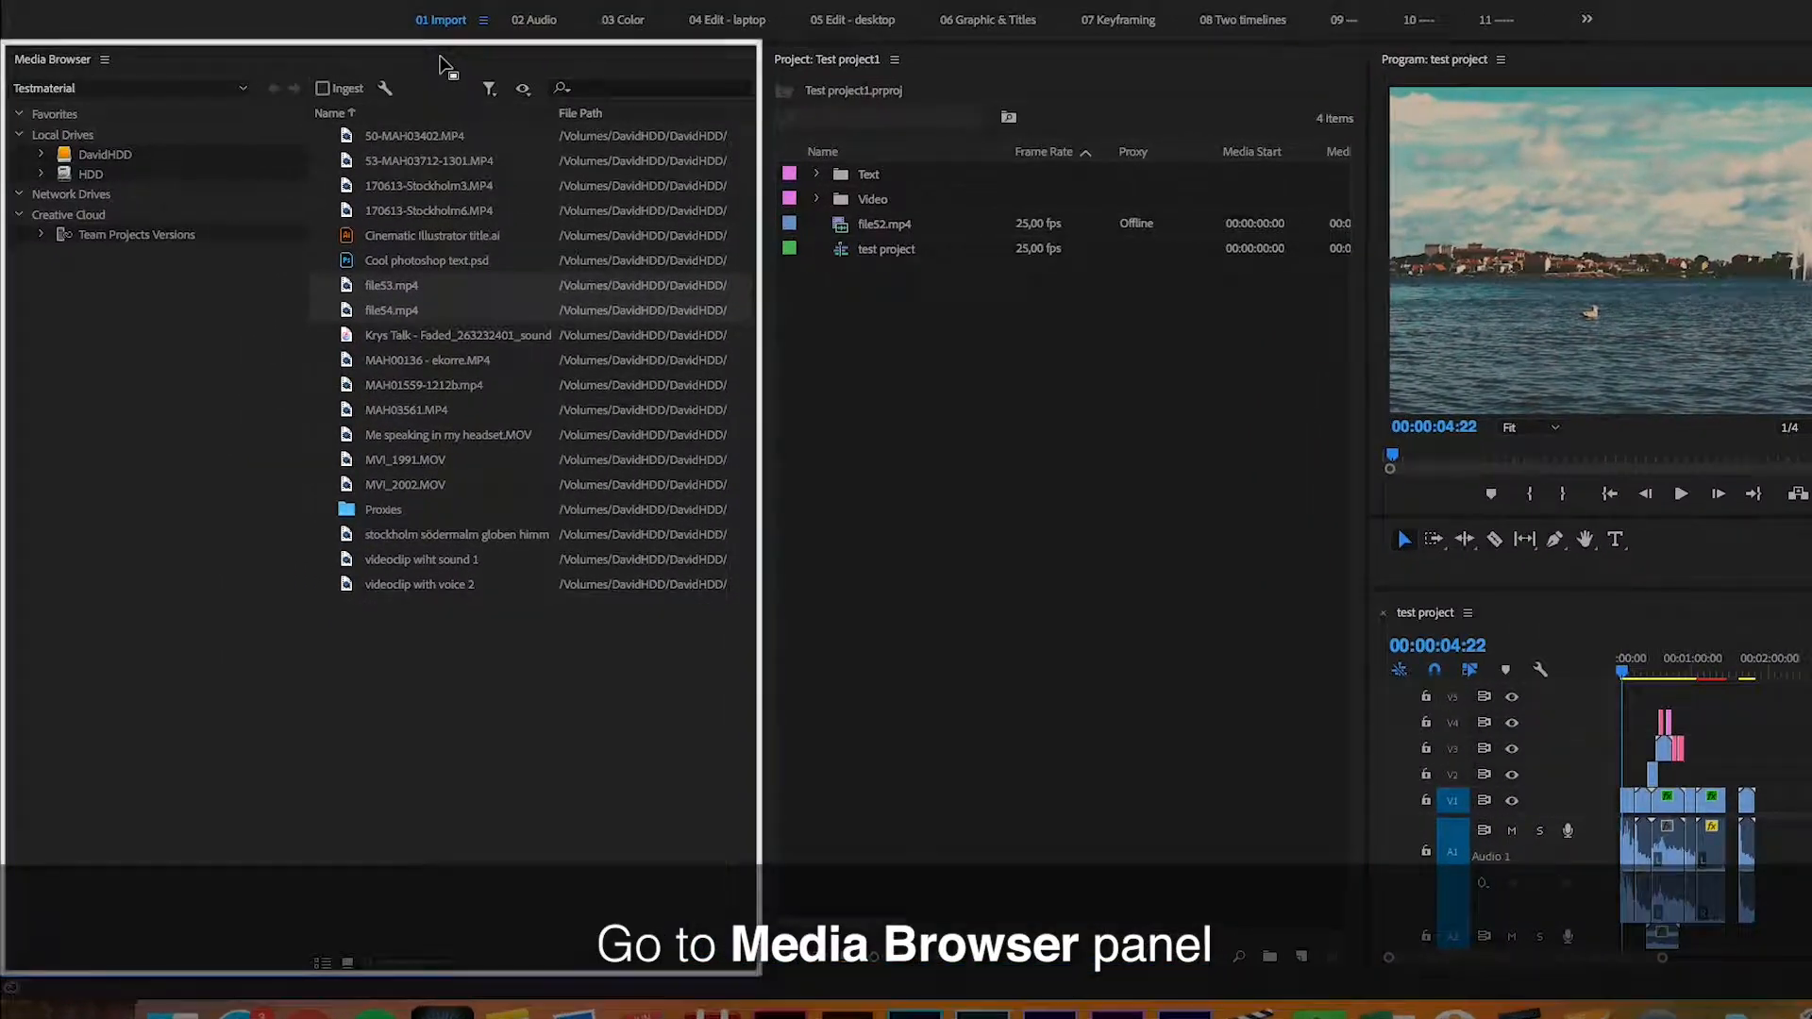
Enable Ingest in the project settings, keeping Create Proxies as the ingest mode.
{"action": "left_click", "coordinate": [480, 17]}
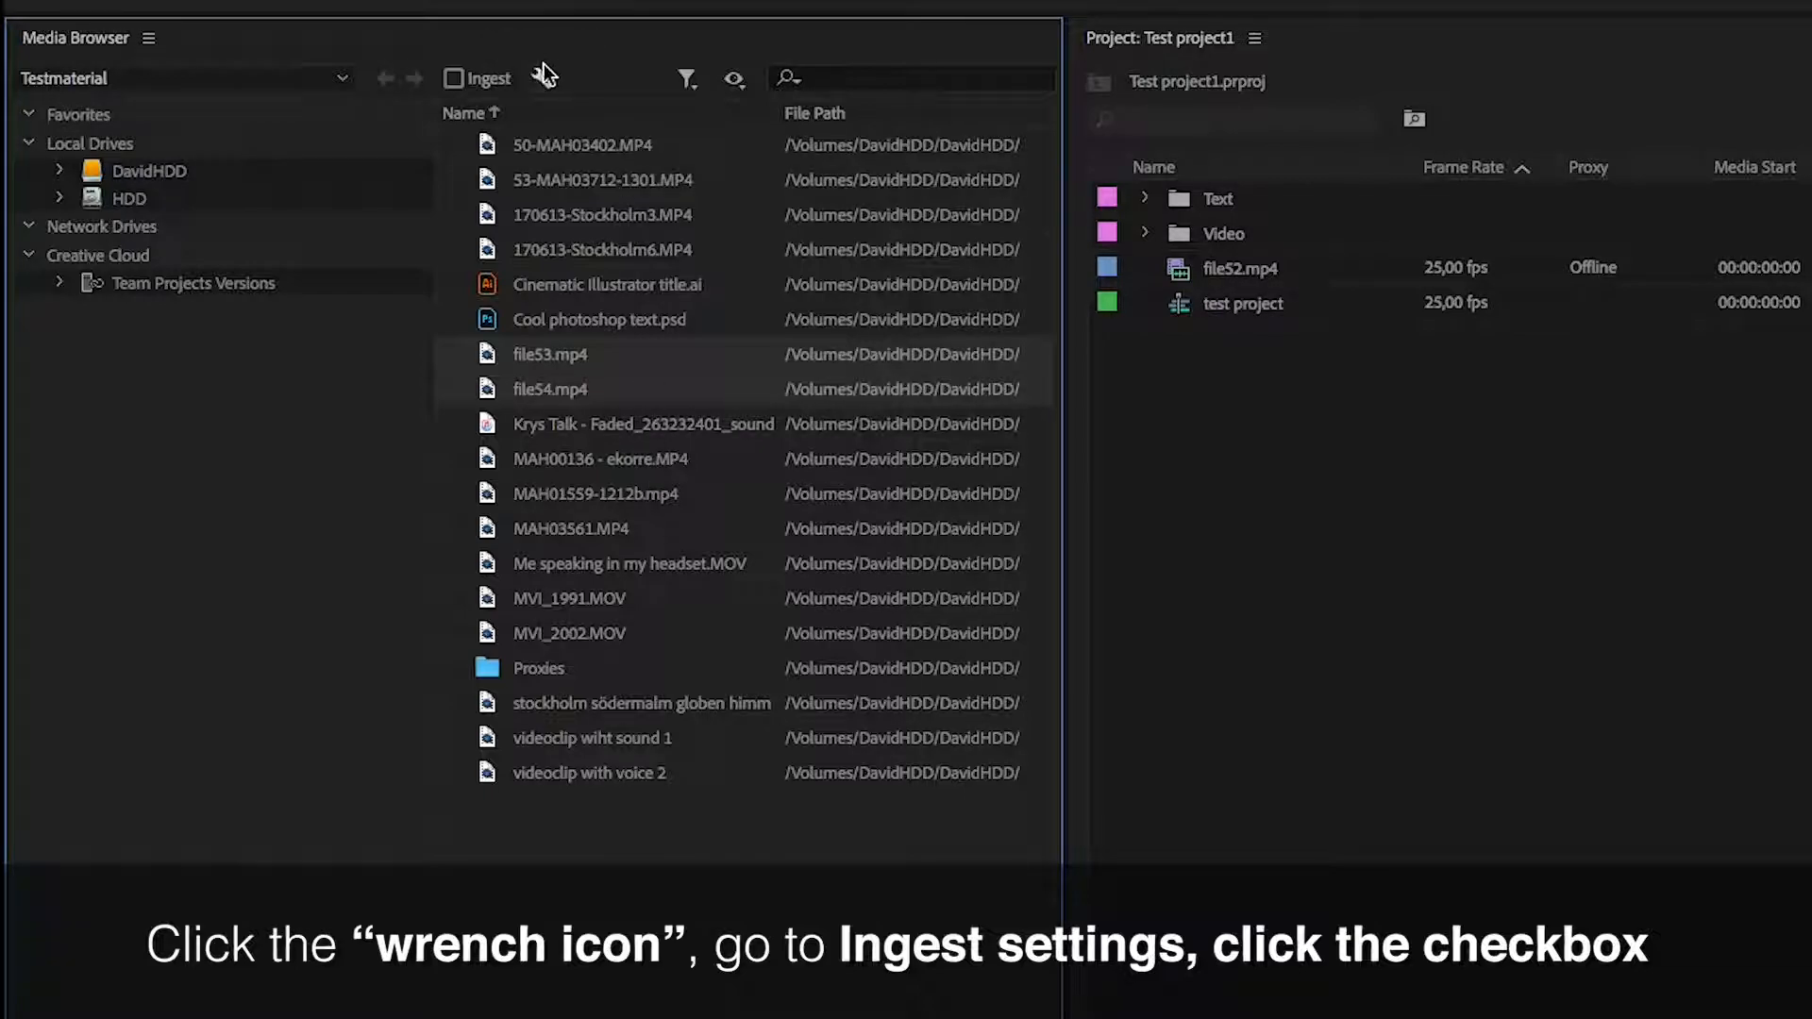
{"action": "left_click", "coordinate": [544, 71]}
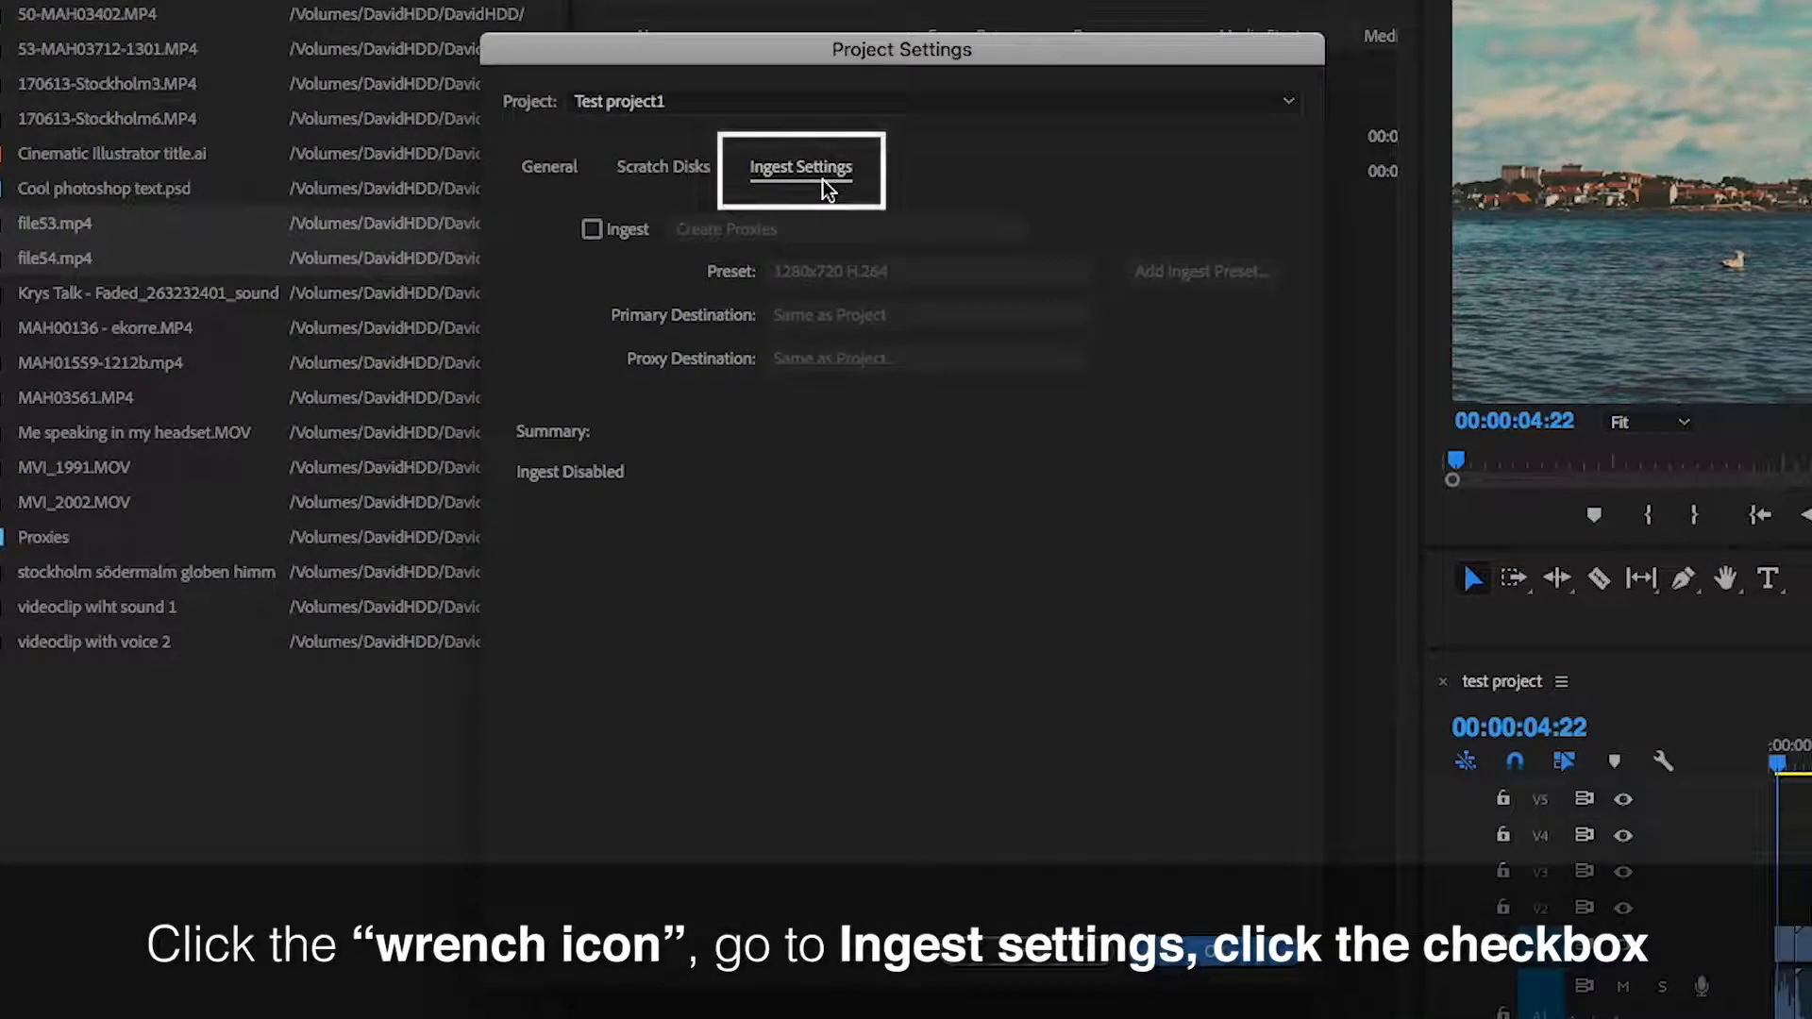
{"action": "left_click", "coordinate": [590, 231]}
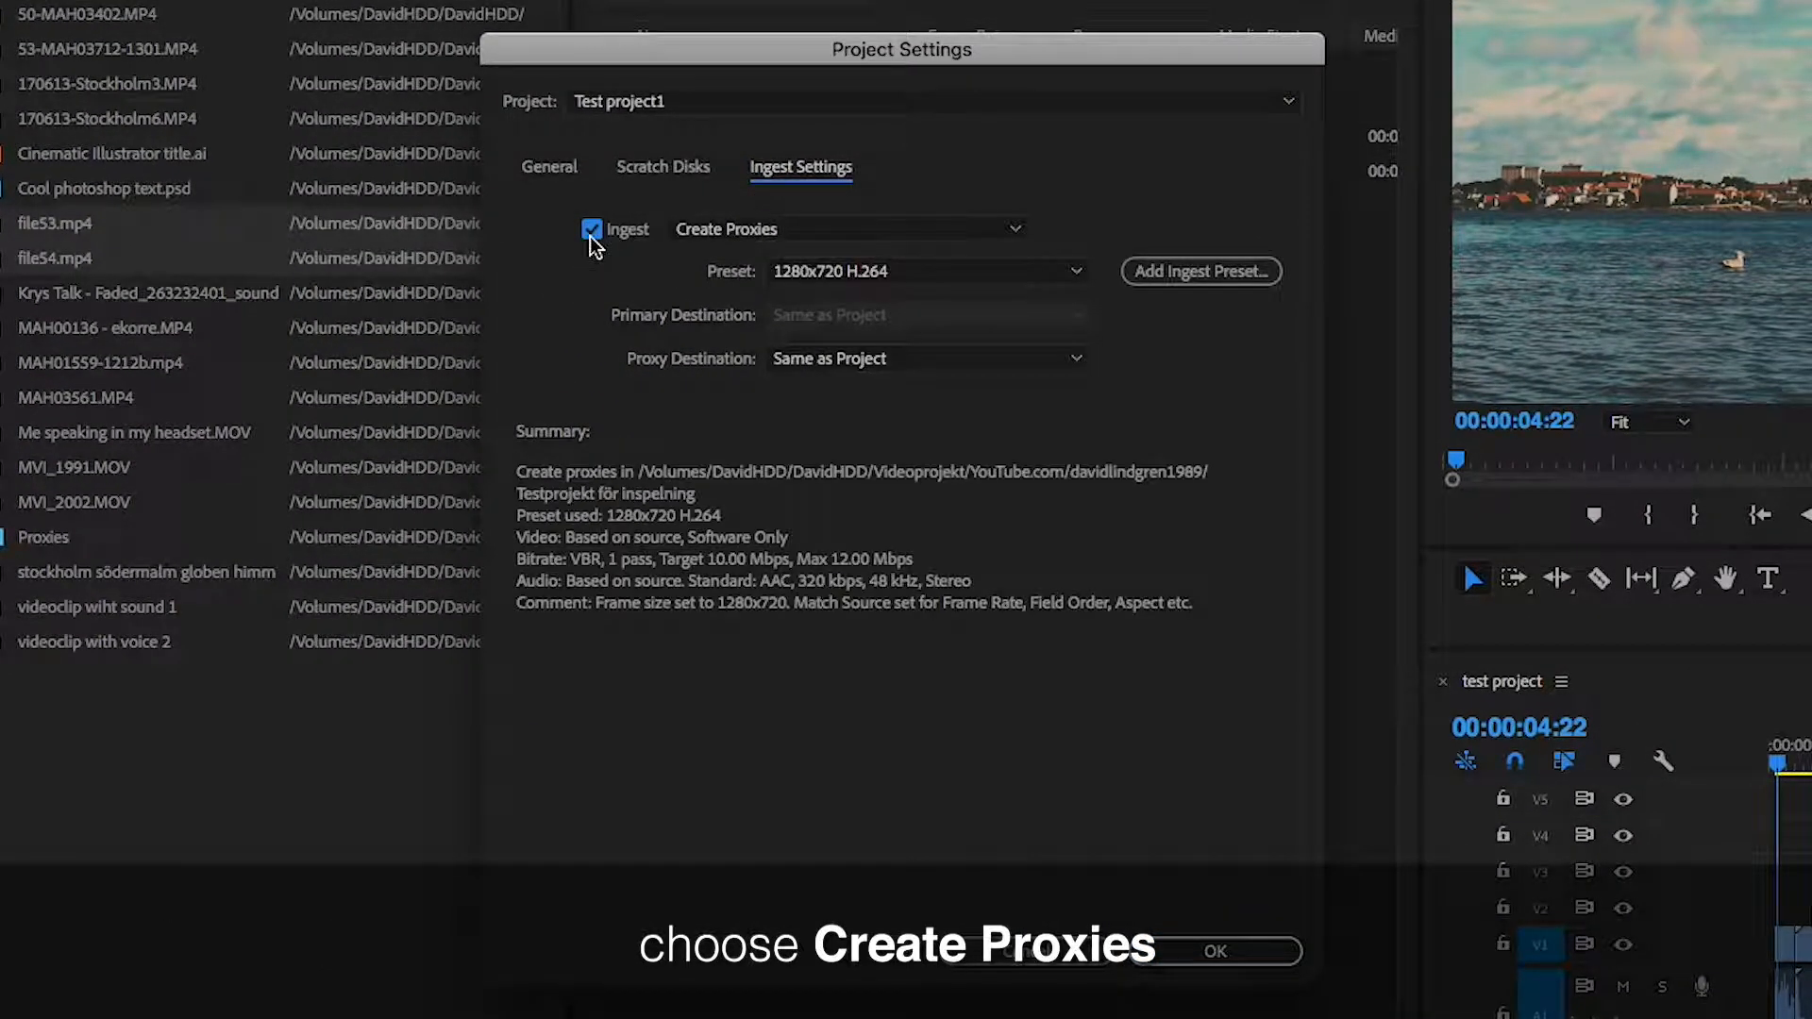
{"action": "left_click", "coordinate": [799, 233]}
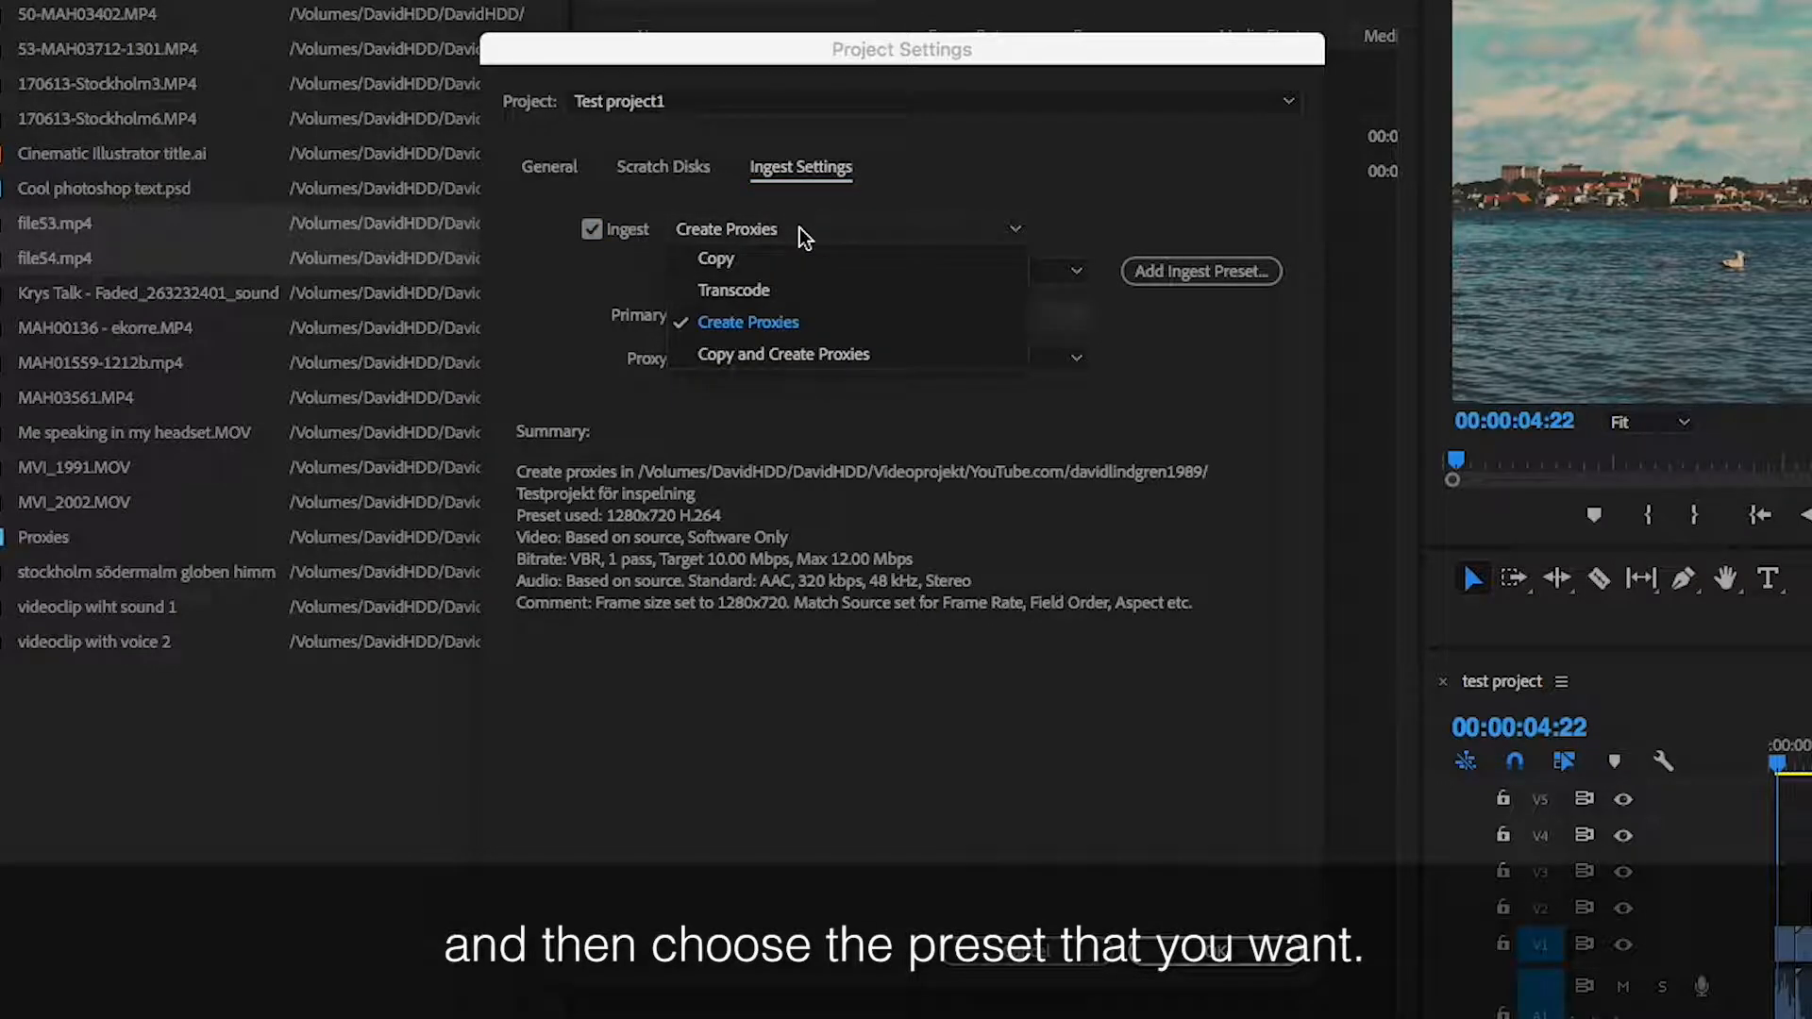
{"action": "left_click", "coordinate": [784, 324]}
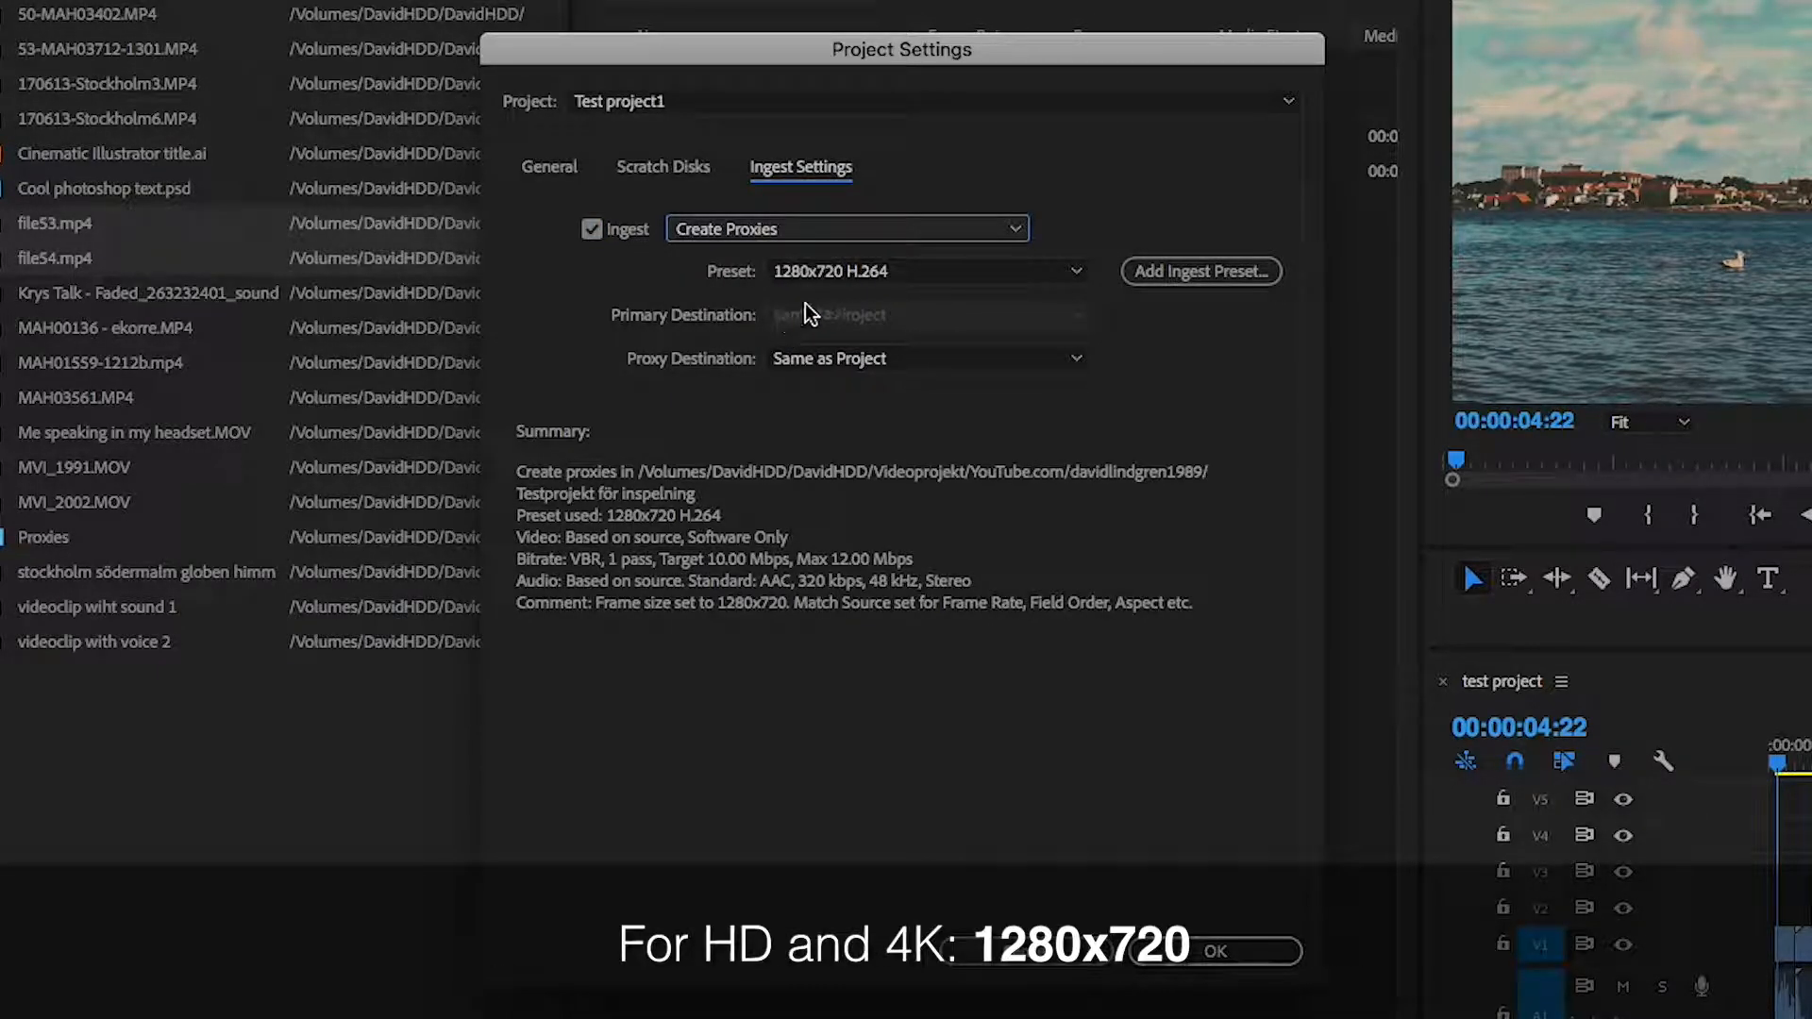
Keep the 1280x720 H.264 proxy preset with destination Same as Project, and confirm with OK.
{"action": "left_click", "coordinate": [908, 274]}
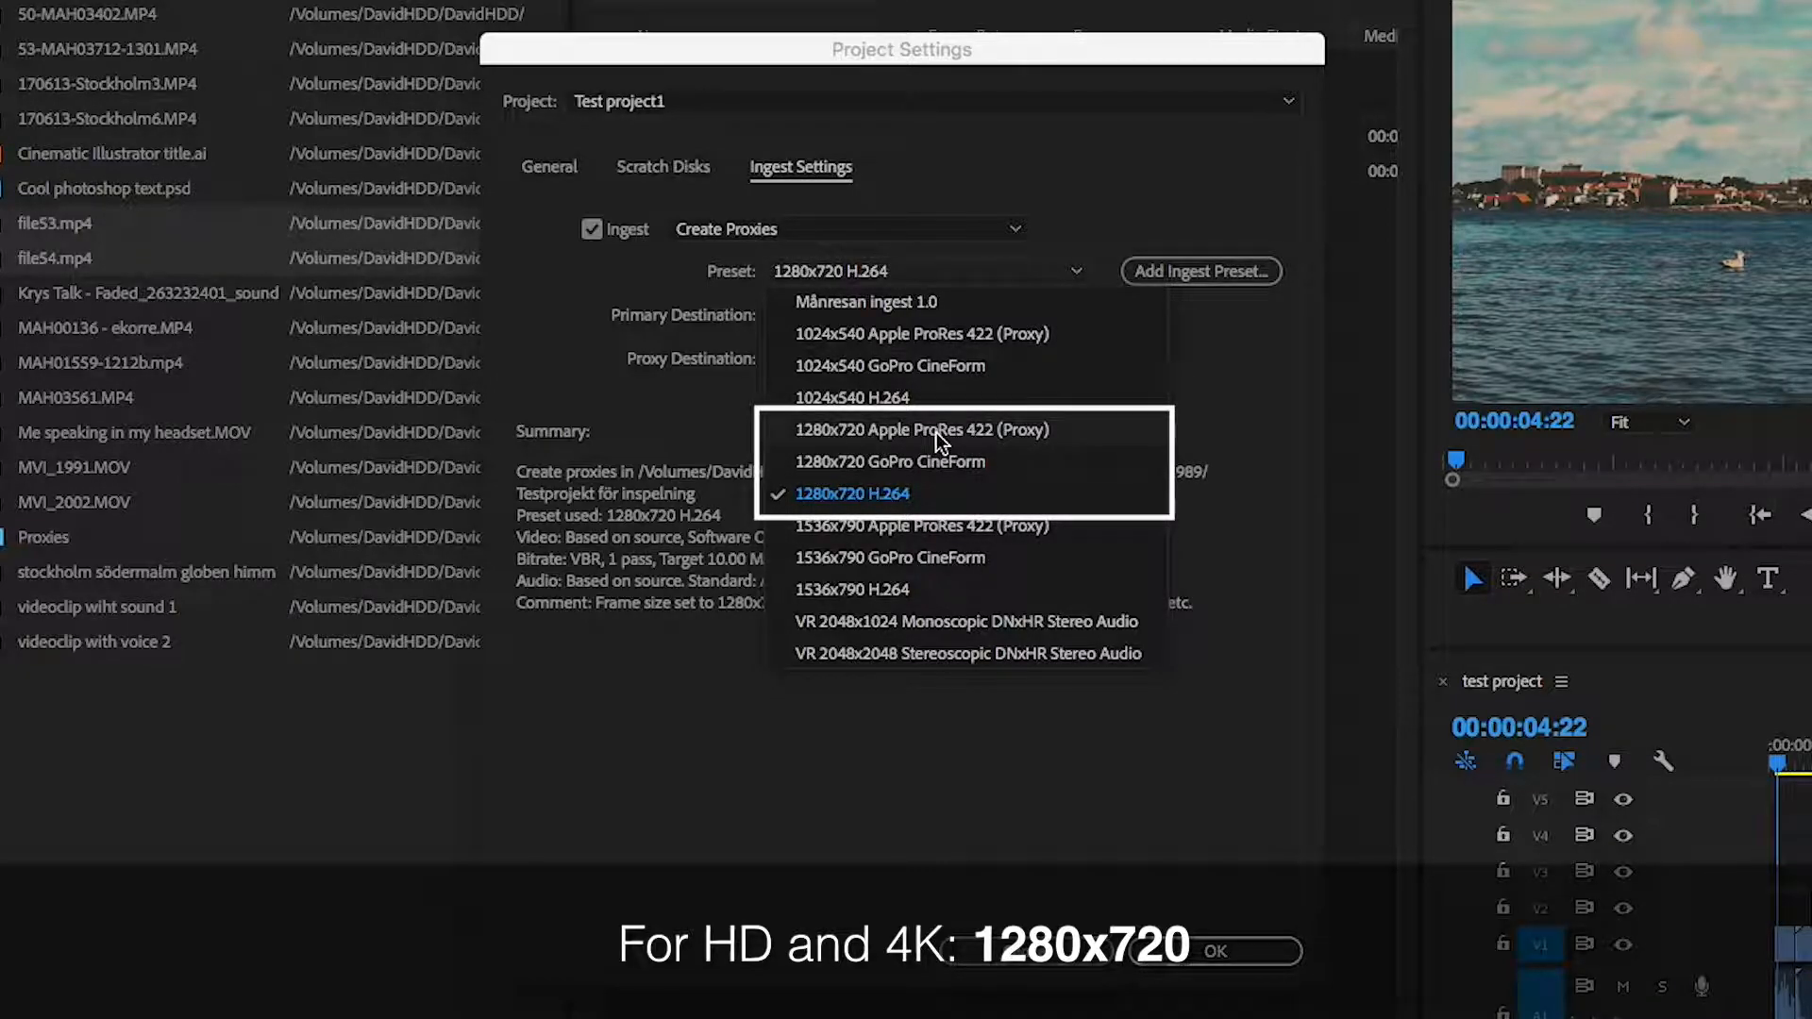
{"action": "left_click", "coordinate": [930, 494]}
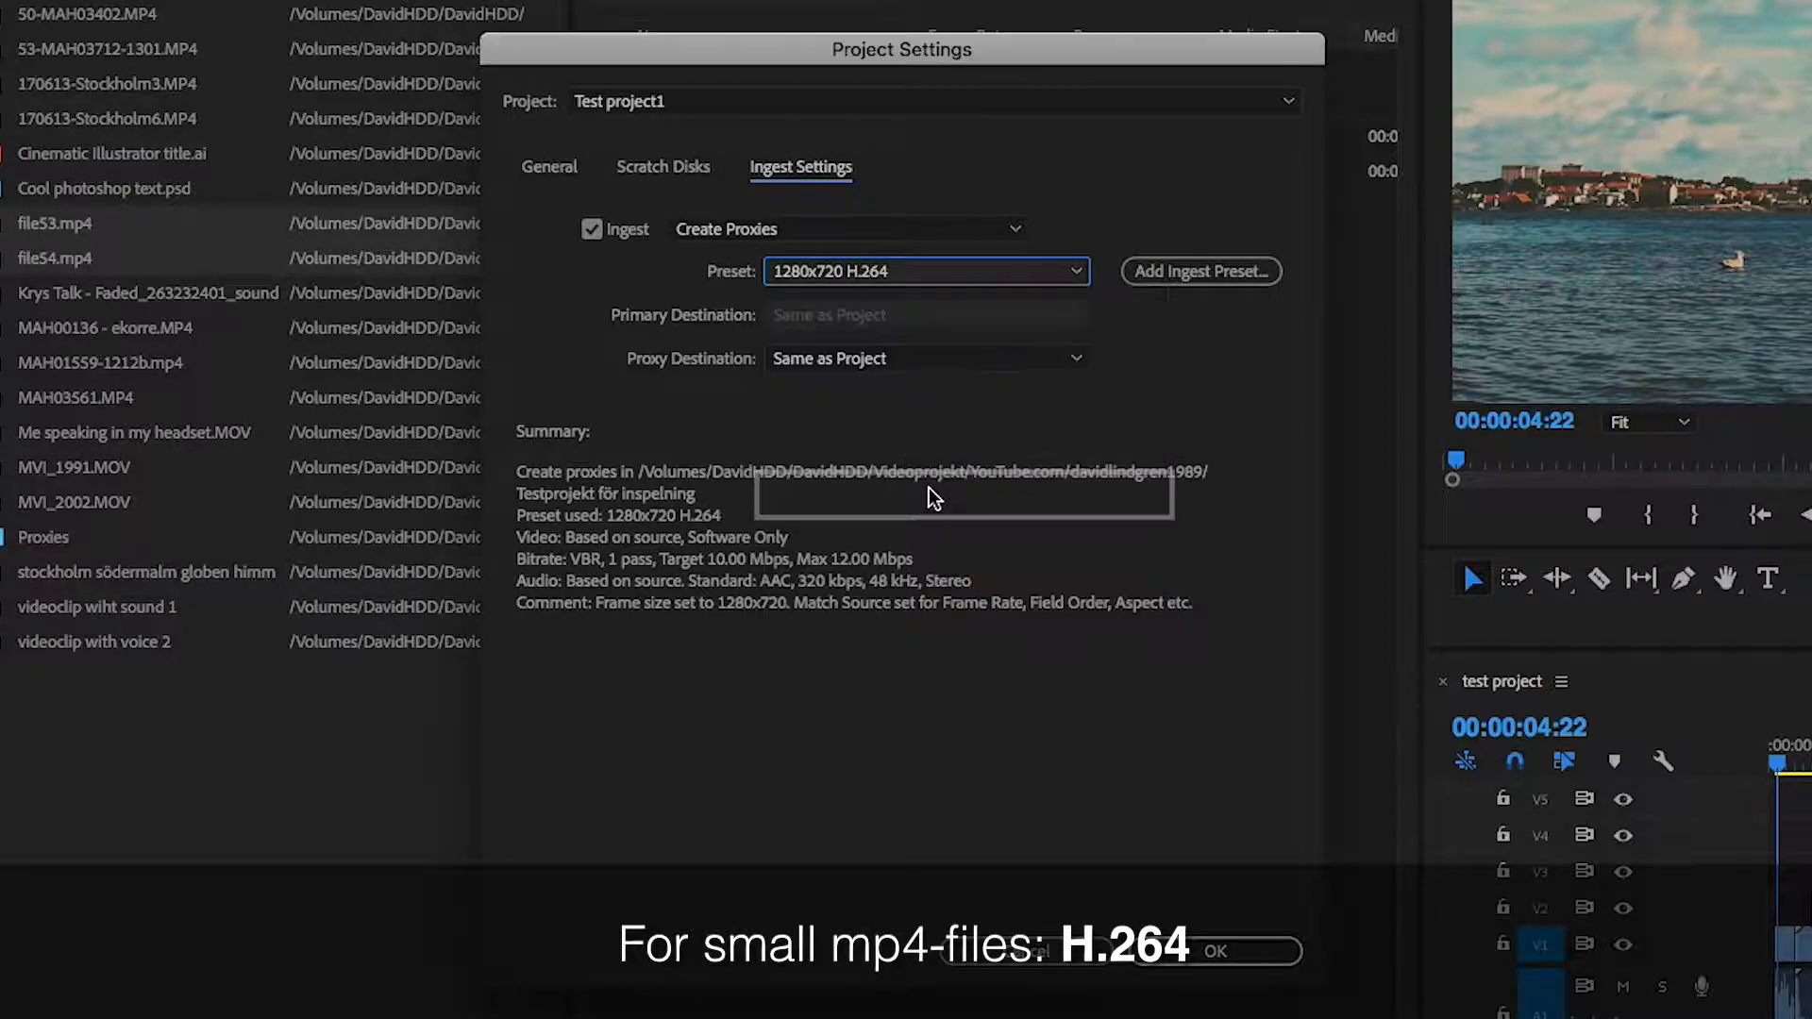
{"action": "left_click", "coordinate": [923, 364]}
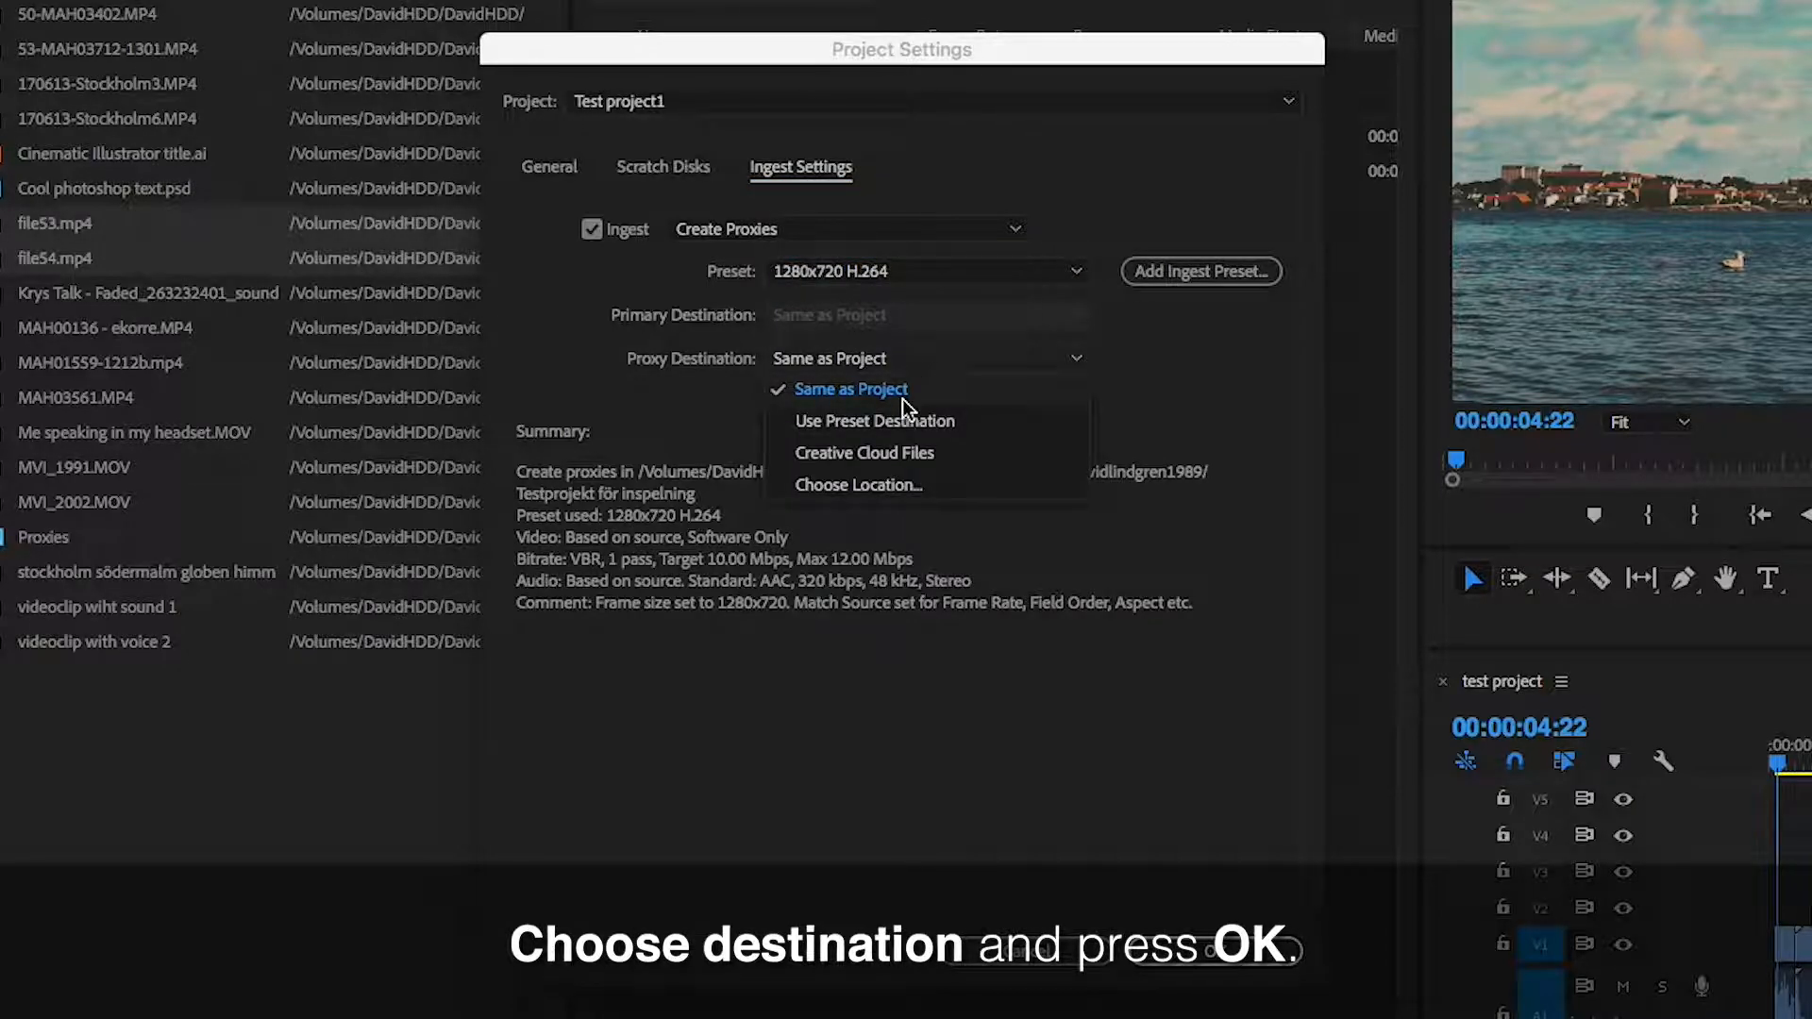
{"action": "left_click", "coordinate": [904, 406]}
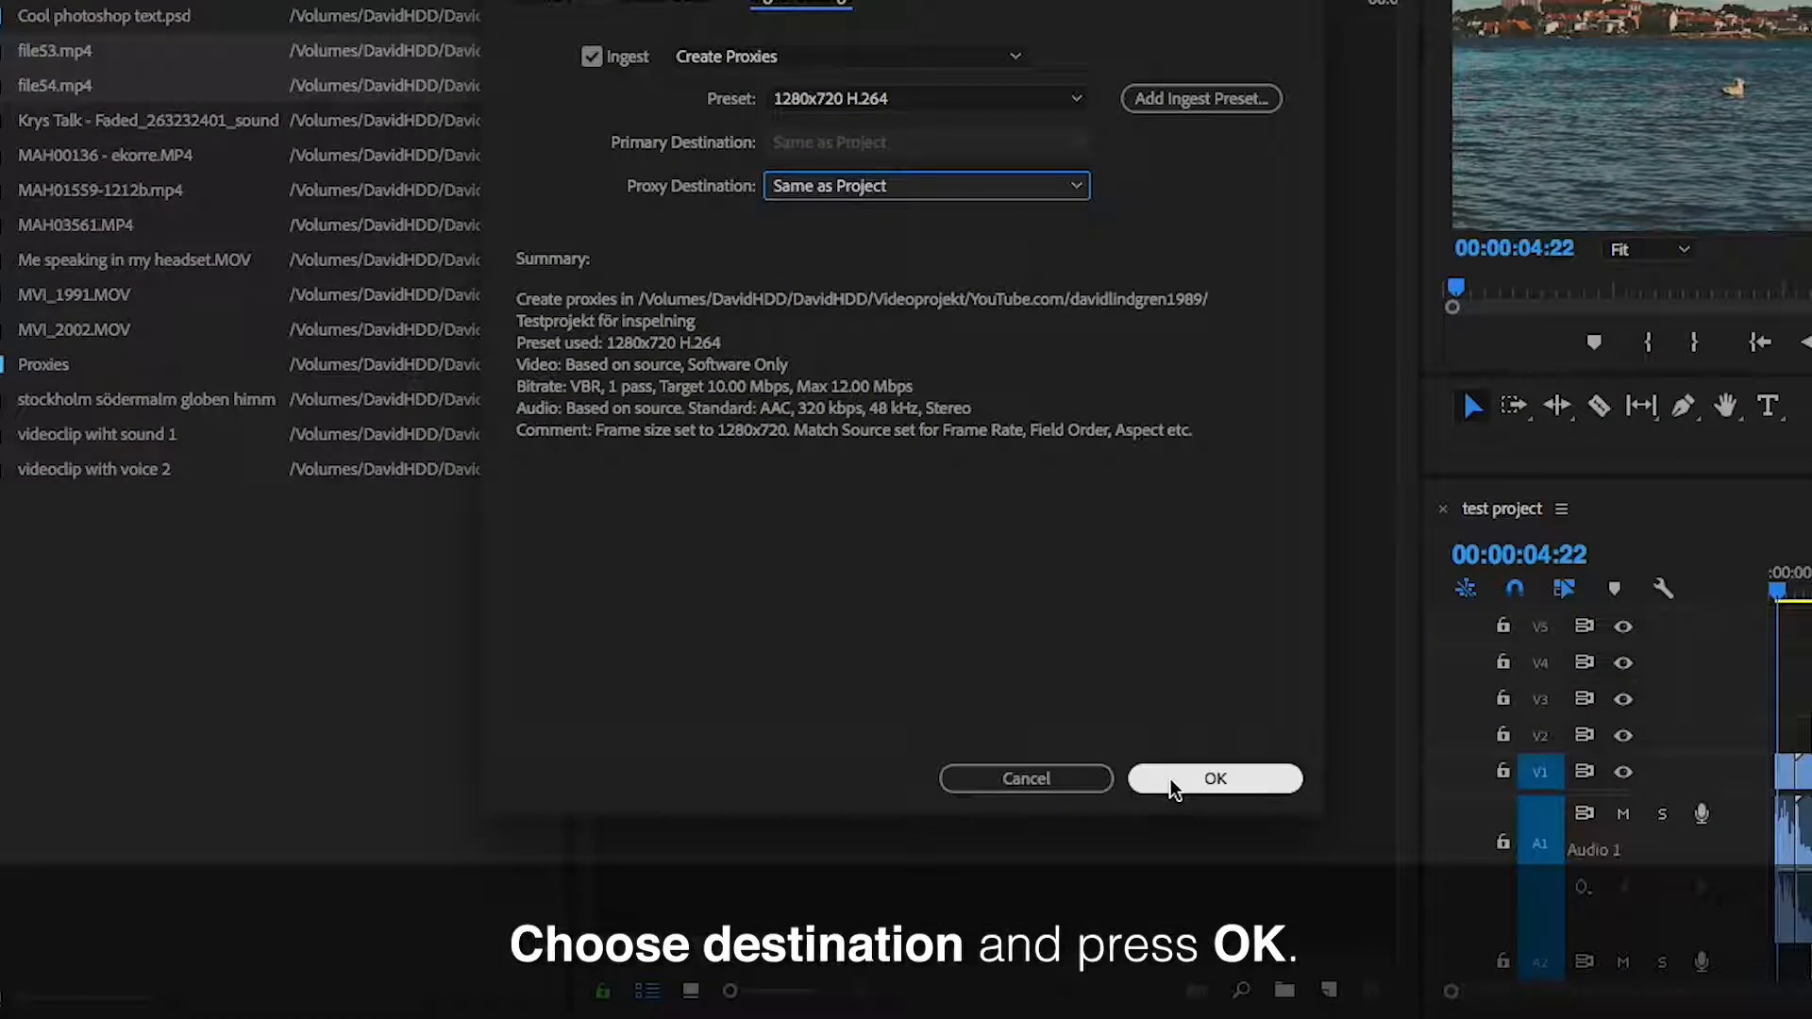
{"action": "left_click", "coordinate": [1171, 780]}
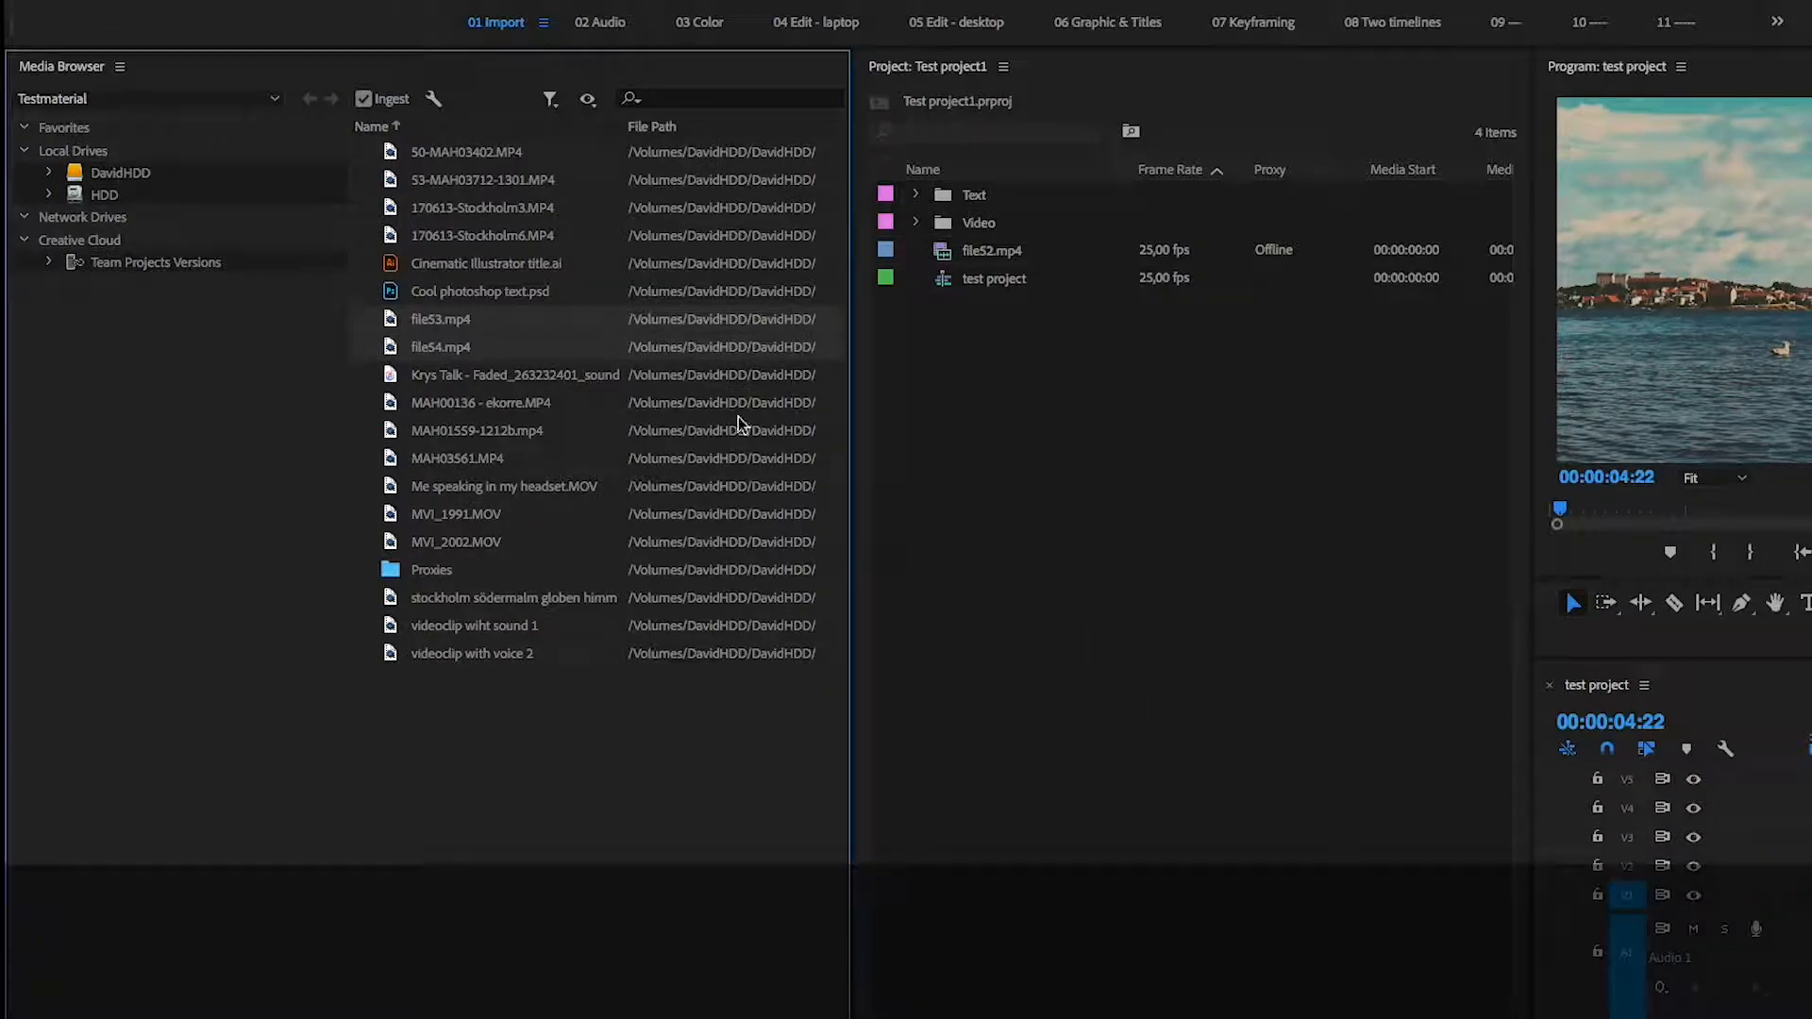
Import file53.mp4 and file54.mp4 from the Media Browser into the Project panel.
{"action": "left_click_drag", "start_coordinate": [443, 327], "coordinate": [955, 336]}
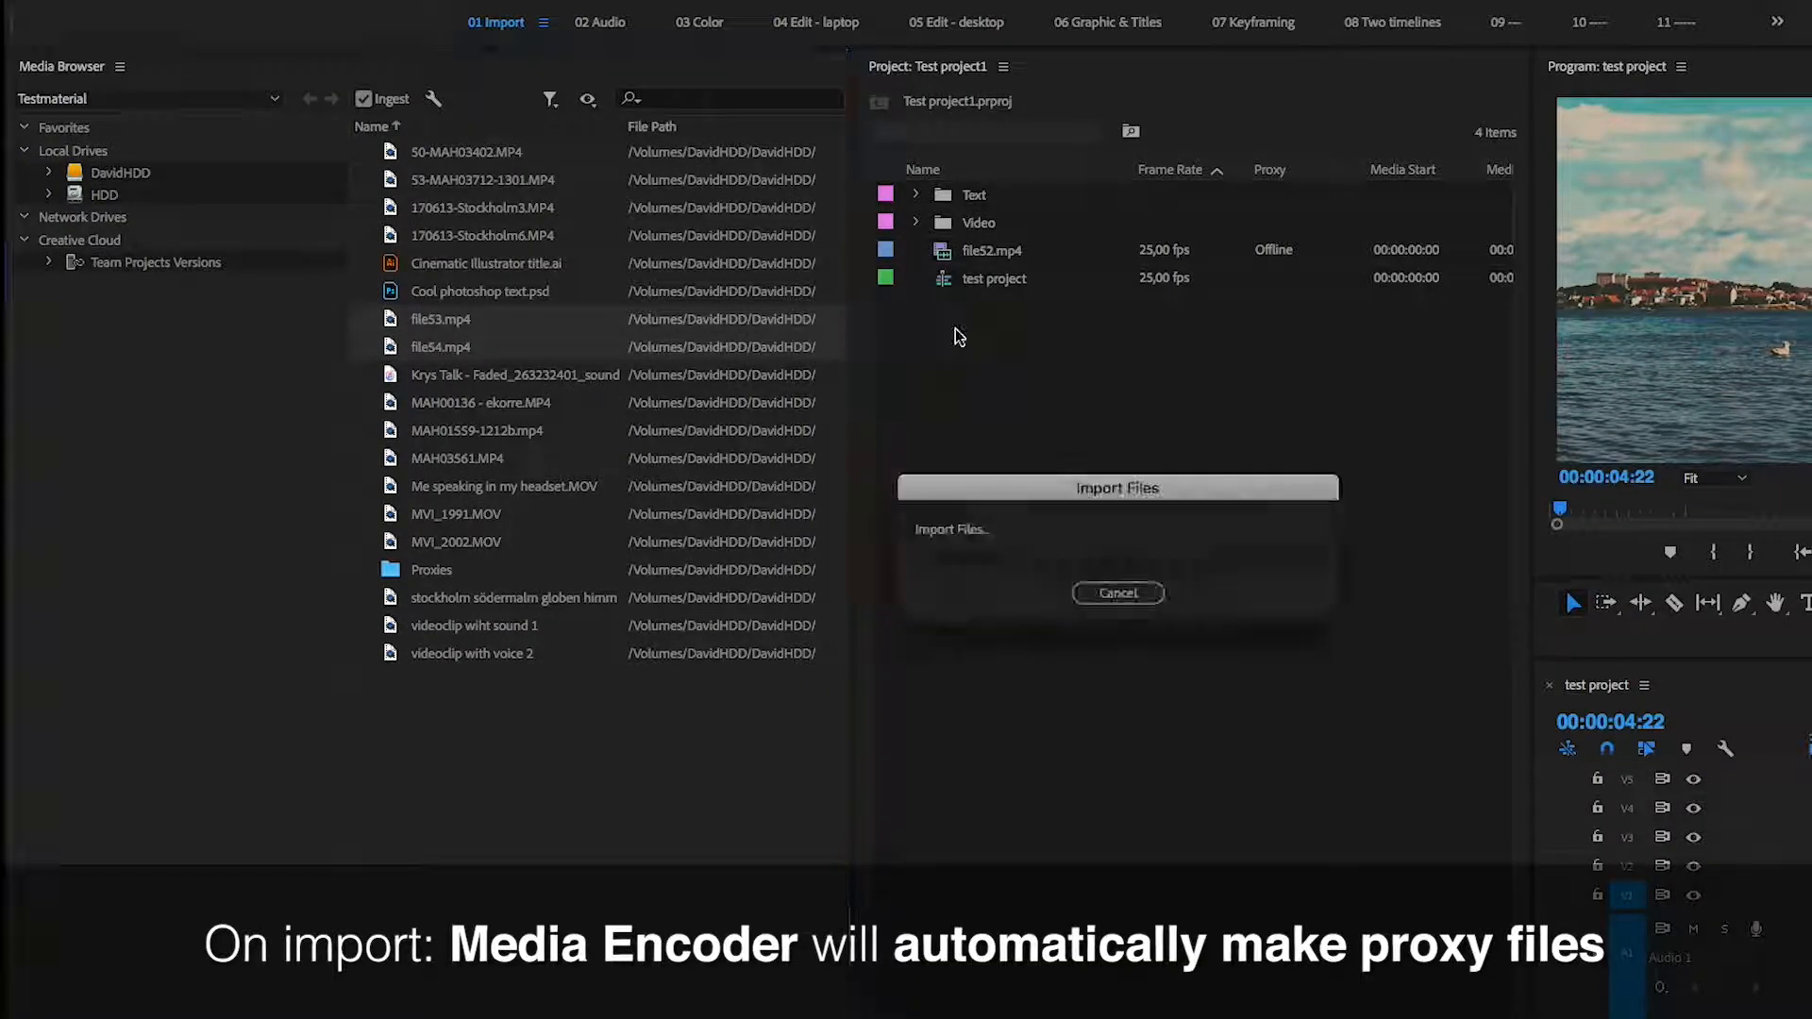